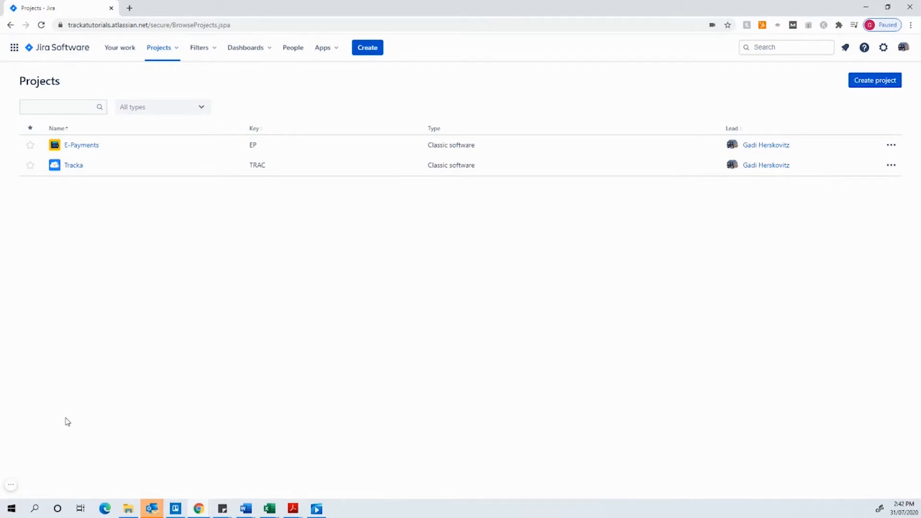
Open the Tracka R&D tracker for the E-Payments project through its project settings
{"action": "left_click", "coordinate": [85, 145]}
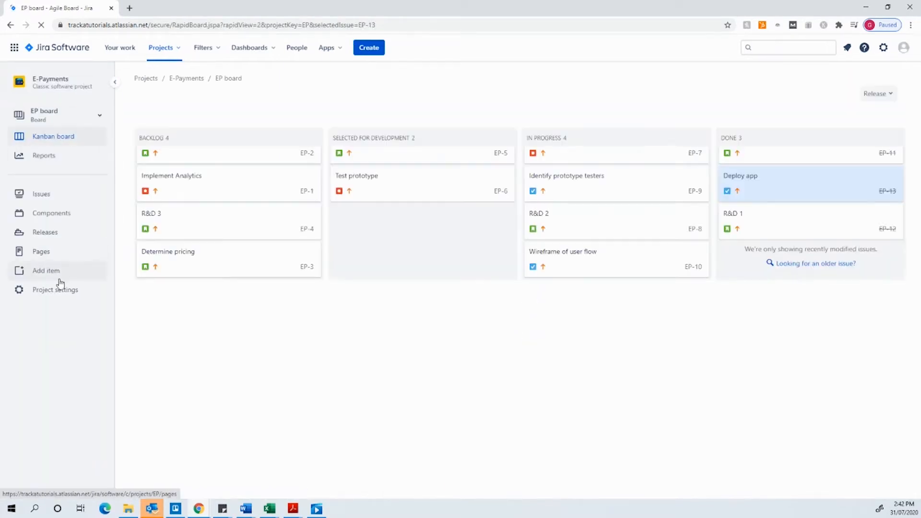
{"action": "left_click", "coordinate": [54, 290]}
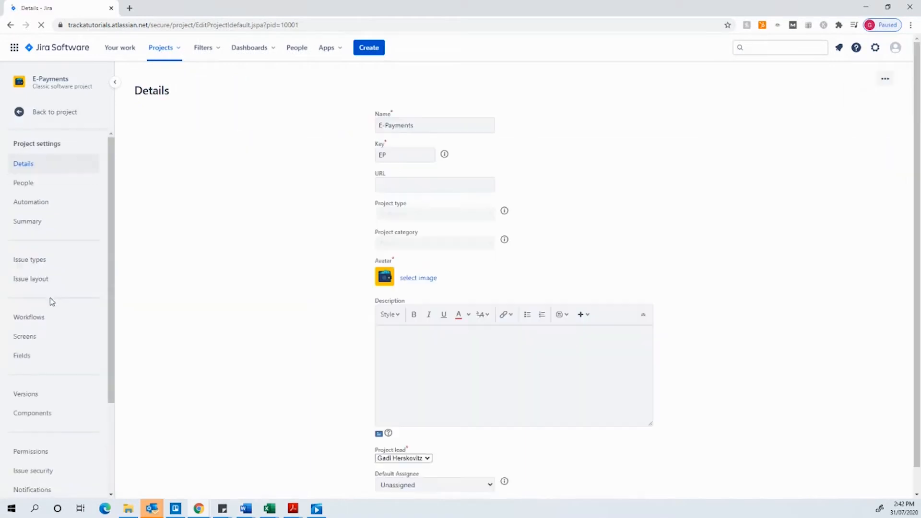
{"action": "scroll", "coordinate": [45, 383], "scroll_direction": "down", "scroll_amount": 3}
{"action": "left_click", "coordinate": [24, 444]}
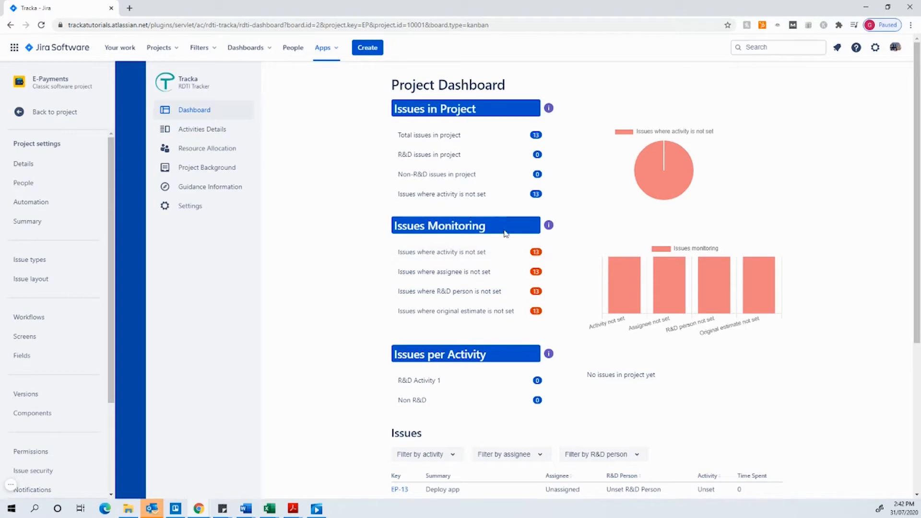
Review the Tracka project dashboard's statistics and issue list
{"action": "mouse_move", "coordinate": [635, 193]}
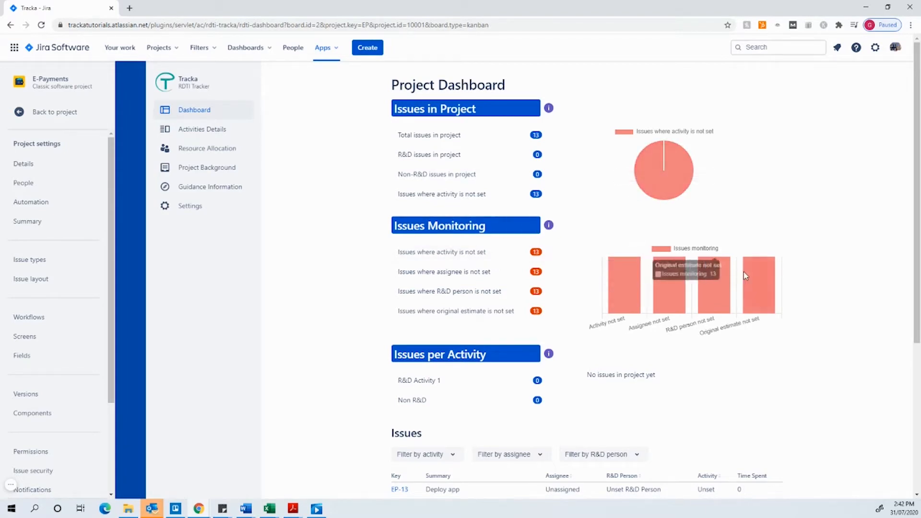
{"action": "scroll", "coordinate": [632, 261], "scroll_direction": "down", "scroll_amount": 5}
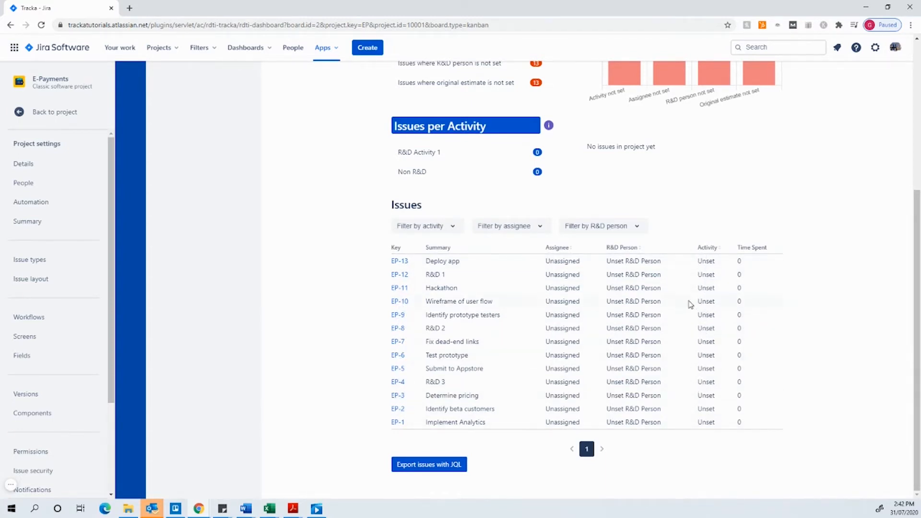
{"action": "scroll", "coordinate": [689, 307], "scroll_direction": "up", "scroll_amount": 5}
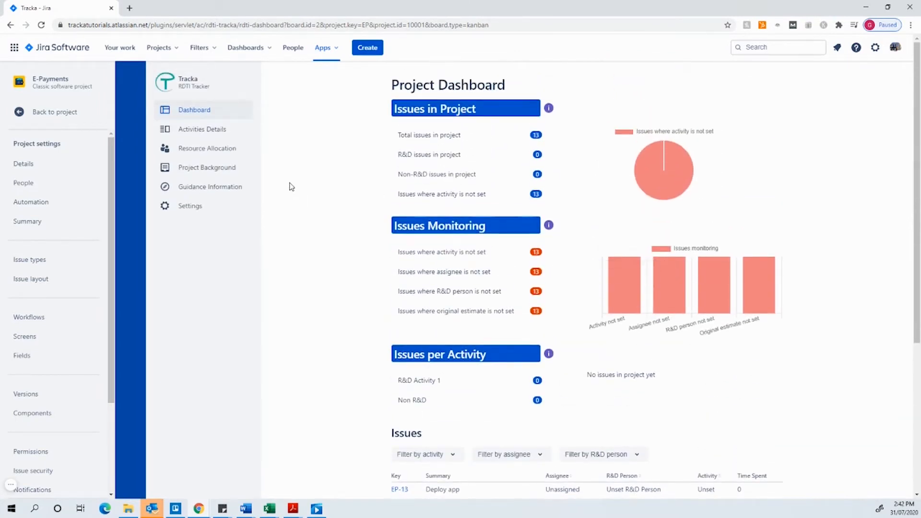
Create a core R&D activity named Compression Algorithm, described as compressing a 12-megapixel image without exceeding the low-power processor's limits
{"action": "left_click", "coordinate": [201, 129]}
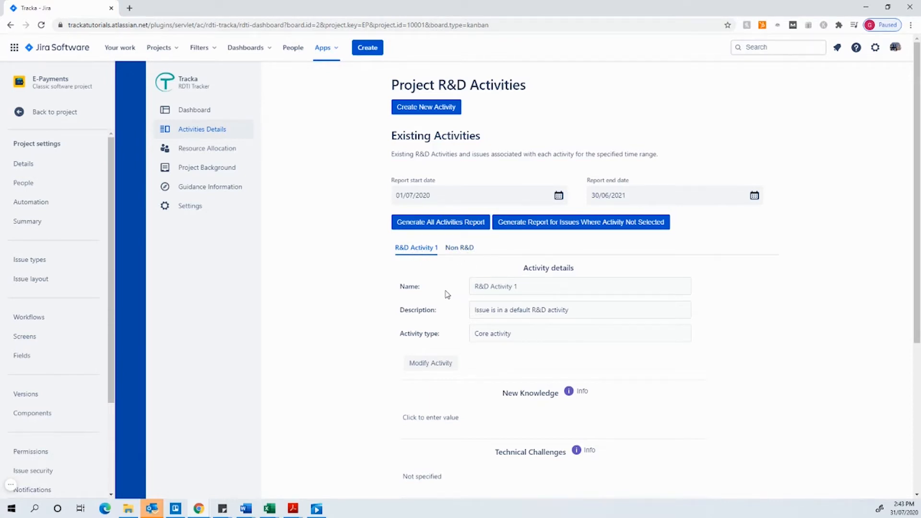
{"action": "left_click", "coordinate": [432, 109]}
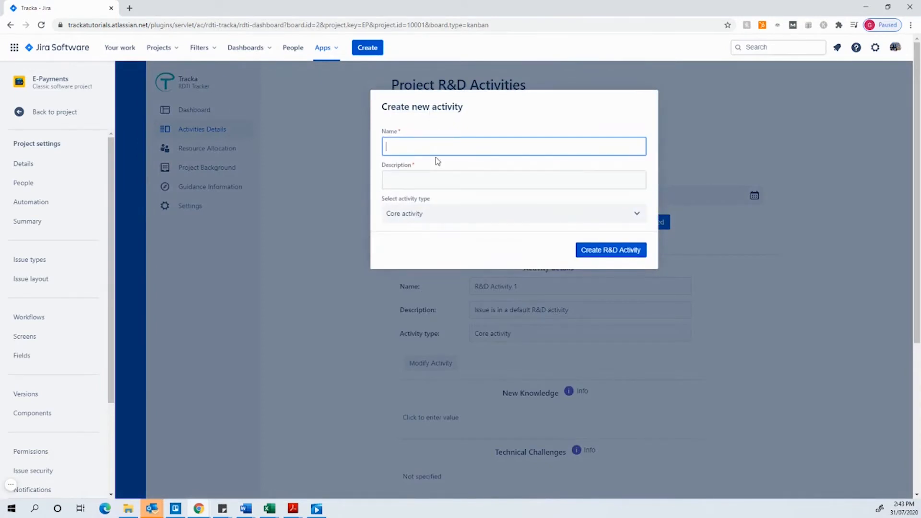
{"action": "type", "text": "Compression Algorithm"}
{"action": "left_click", "coordinate": [432, 179]}
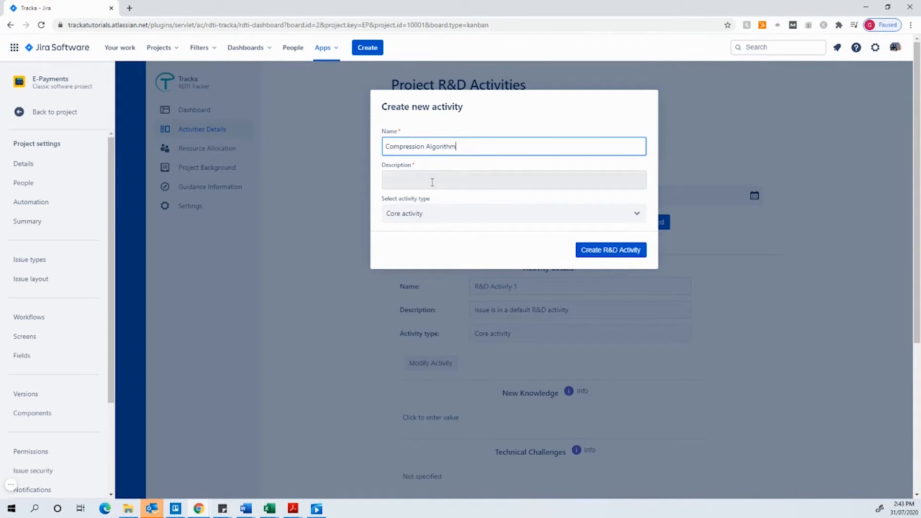
{"action": "key", "text": "ctrl+v"}
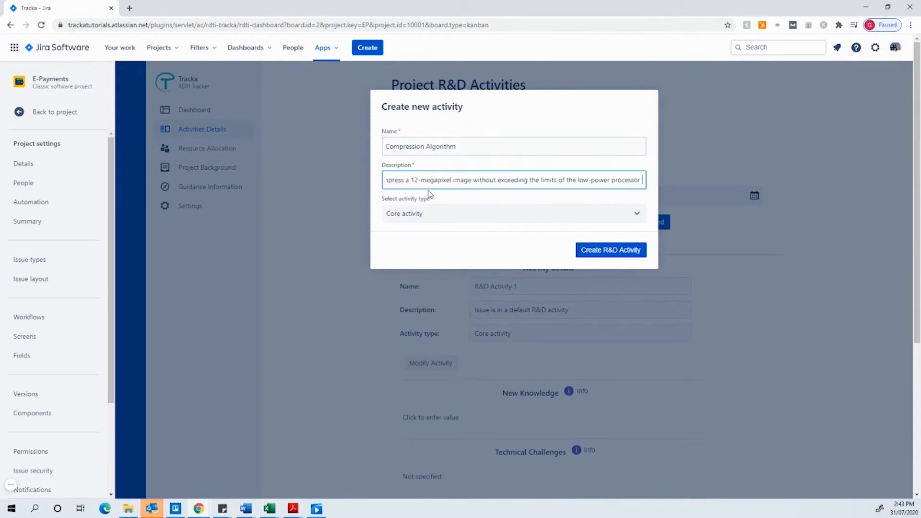
{"action": "left_click", "coordinate": [637, 215]}
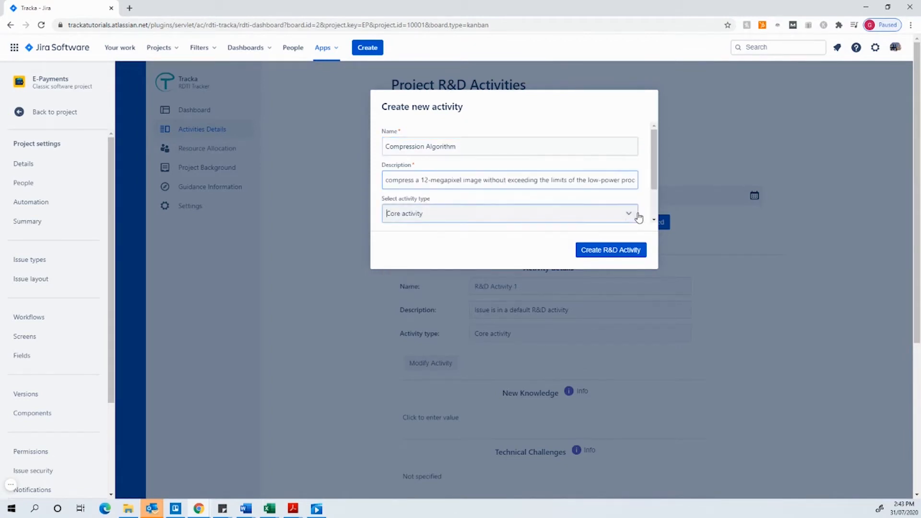
{"action": "left_click", "coordinate": [599, 195]}
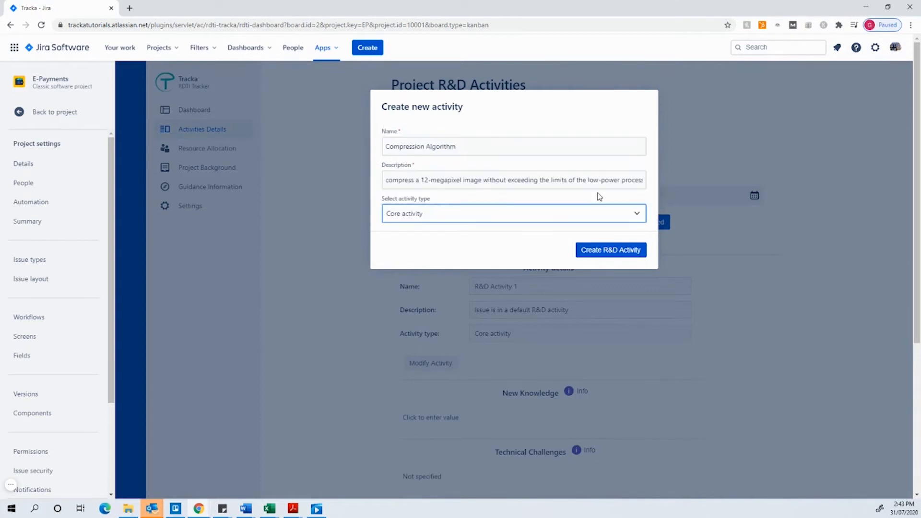
{"action": "left_click", "coordinate": [597, 252]}
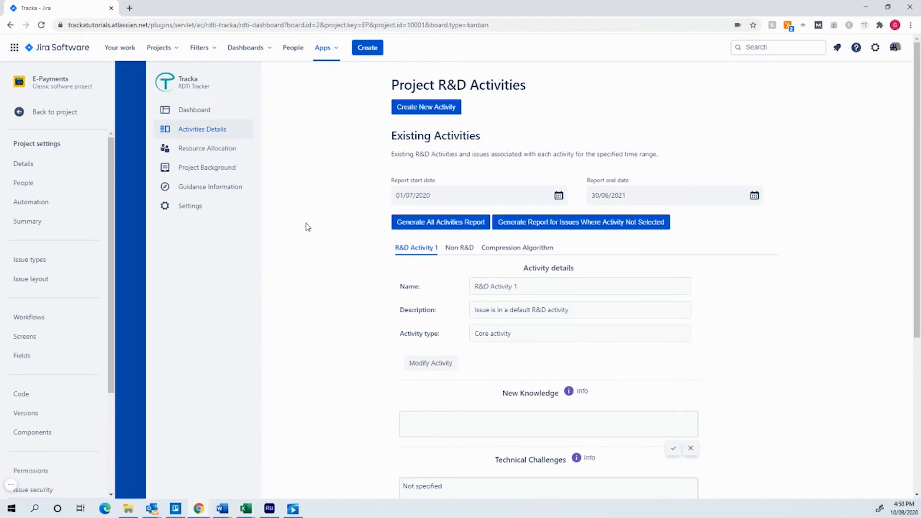
Inspect the existing activities and the Compression Algorithm activity's details, New Knowledge and Technical Challenges fields
{"action": "left_click", "coordinate": [457, 249]}
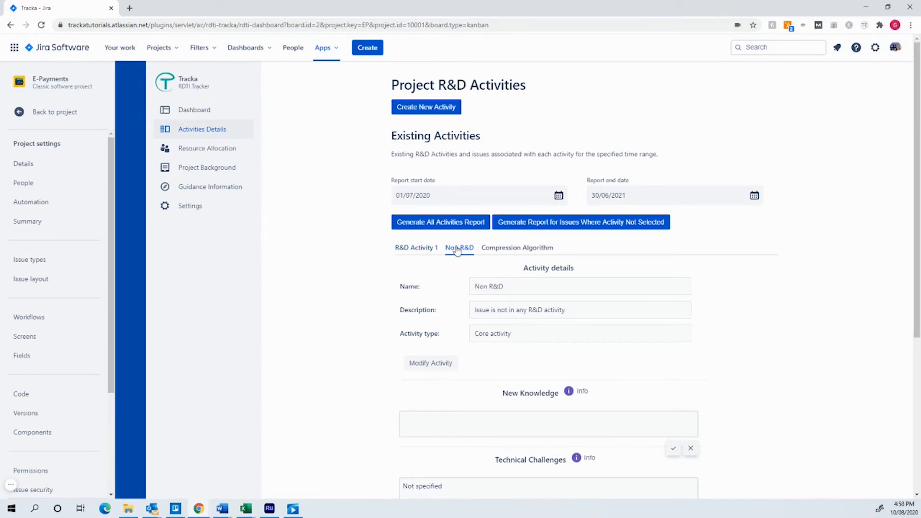
{"action": "left_click", "coordinate": [510, 249]}
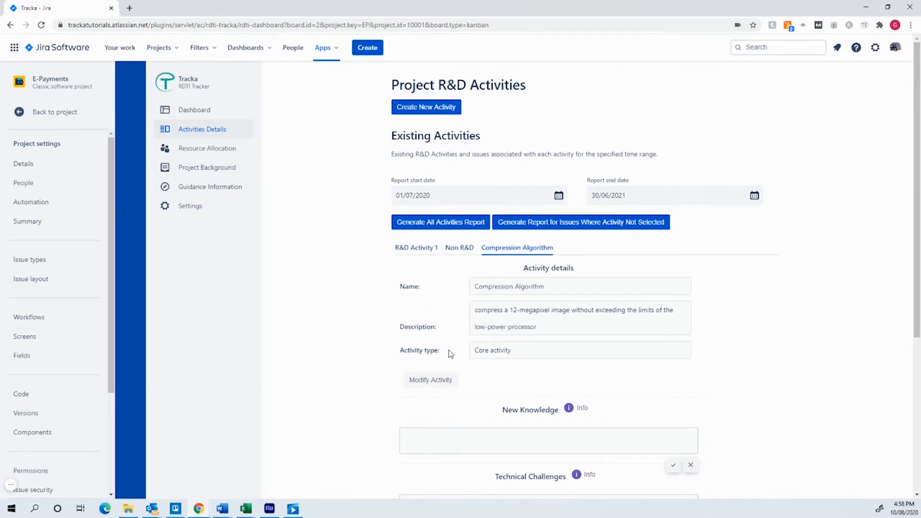
{"action": "scroll", "coordinate": [477, 354], "scroll_direction": "down", "scroll_amount": 3}
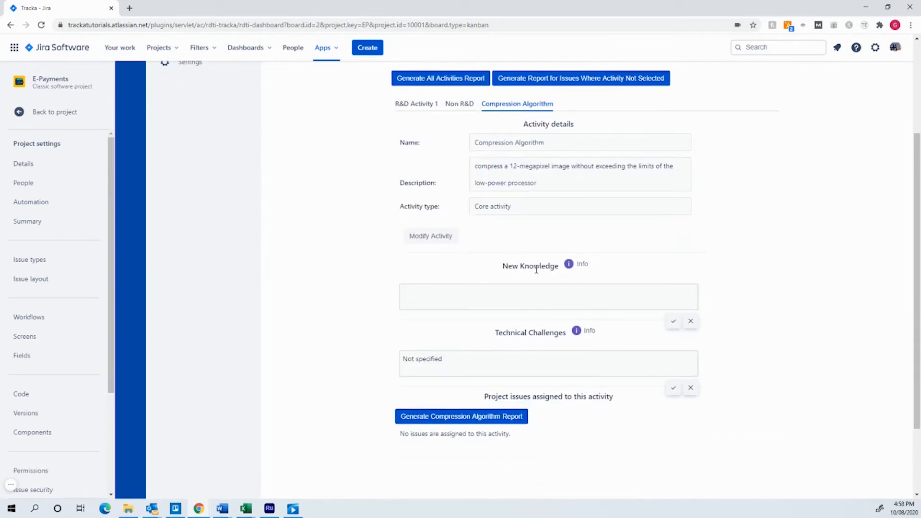
{"action": "left_click", "coordinate": [460, 295]}
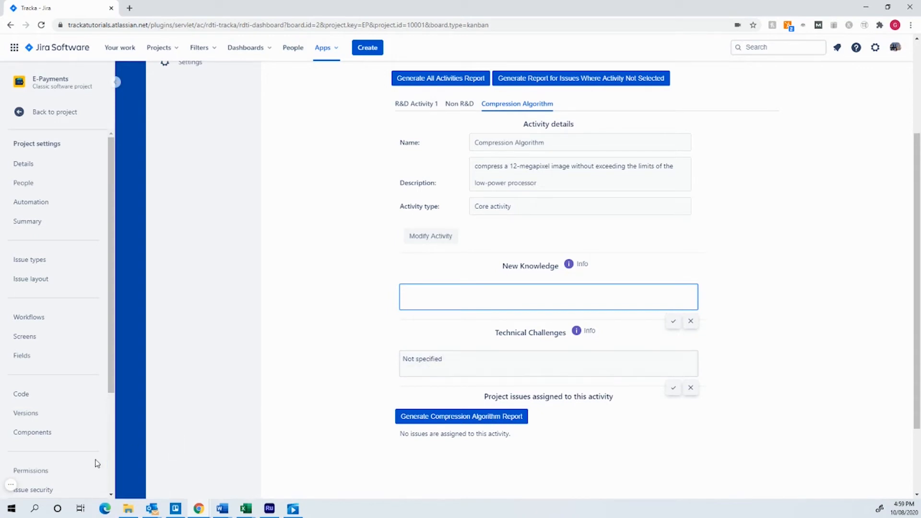
{"action": "left_click", "coordinate": [344, 274]}
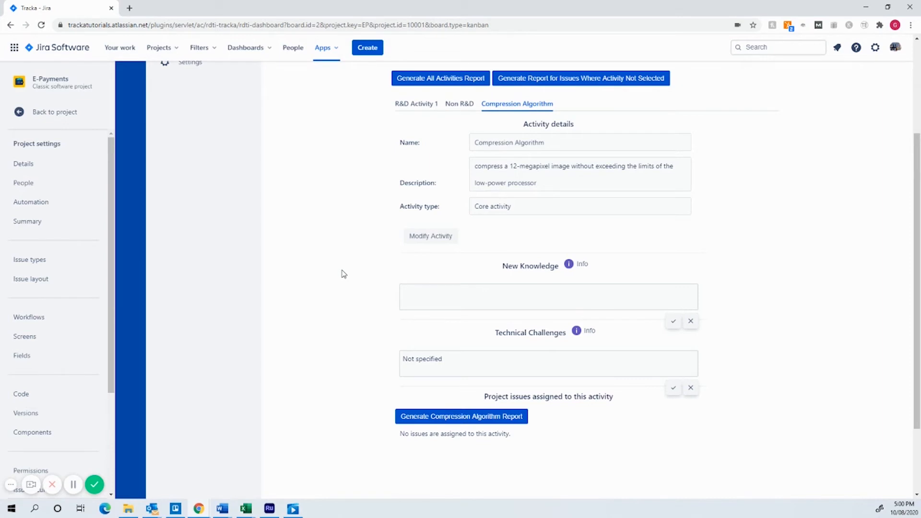
{"action": "scroll", "coordinate": [343, 275], "scroll_direction": "up", "scroll_amount": 3}
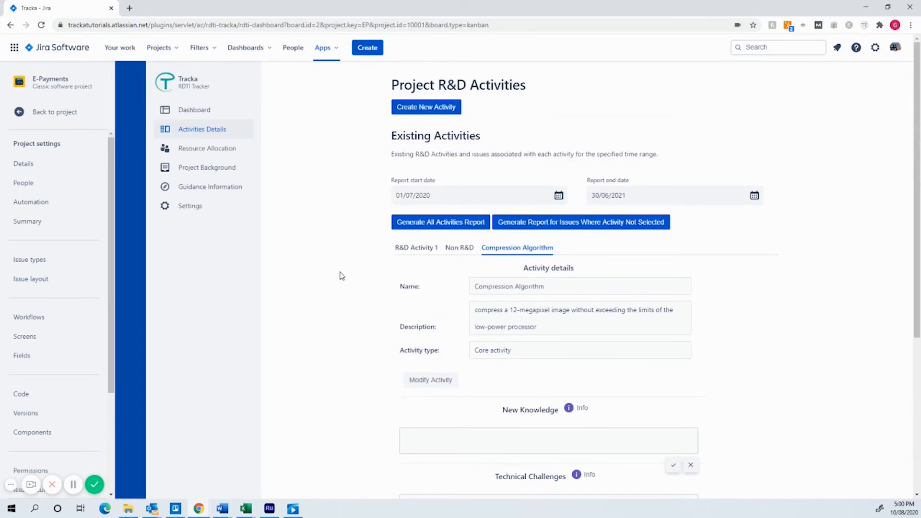
Set the R&D Activities field of the Implement Analytics issue (EP-1) to Compression Algorithm
{"action": "key", "text": "F5"}
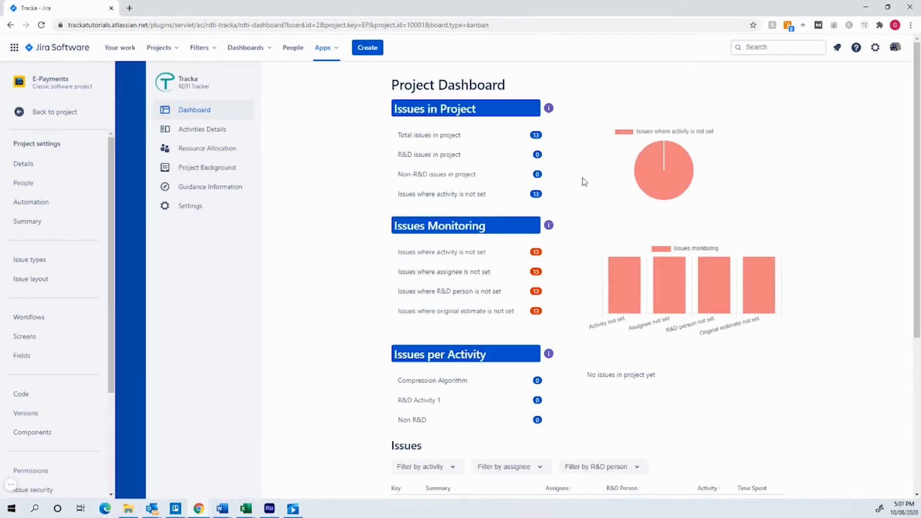
{"action": "scroll", "coordinate": [589, 207], "scroll_direction": "down", "scroll_amount": 5}
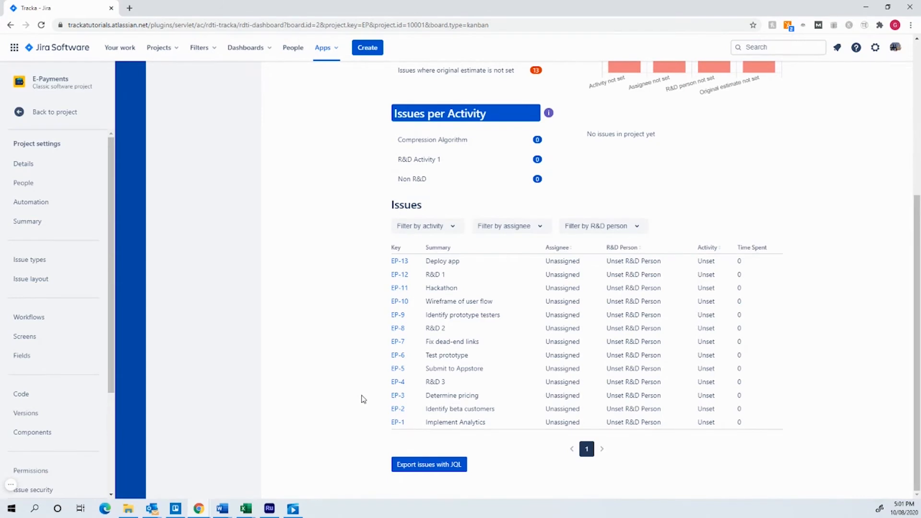
{"action": "left_click", "coordinate": [395, 422]}
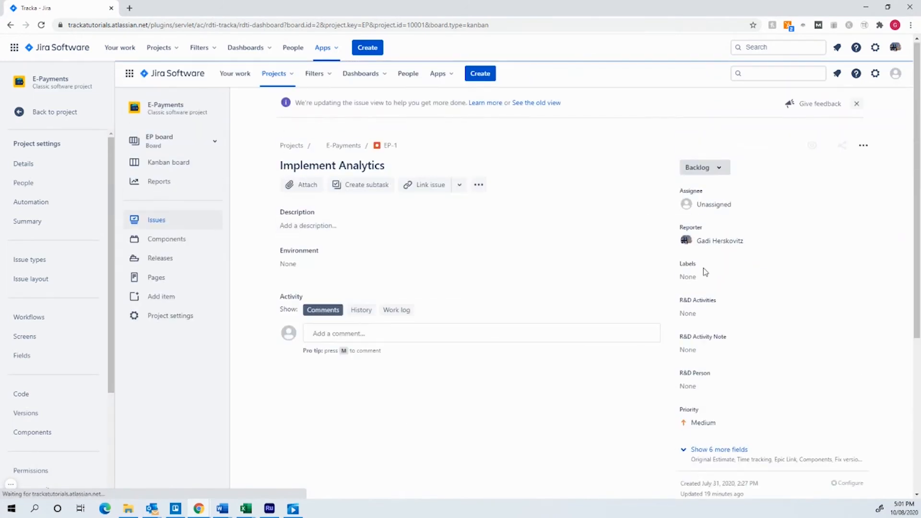
{"action": "left_click", "coordinate": [700, 314]}
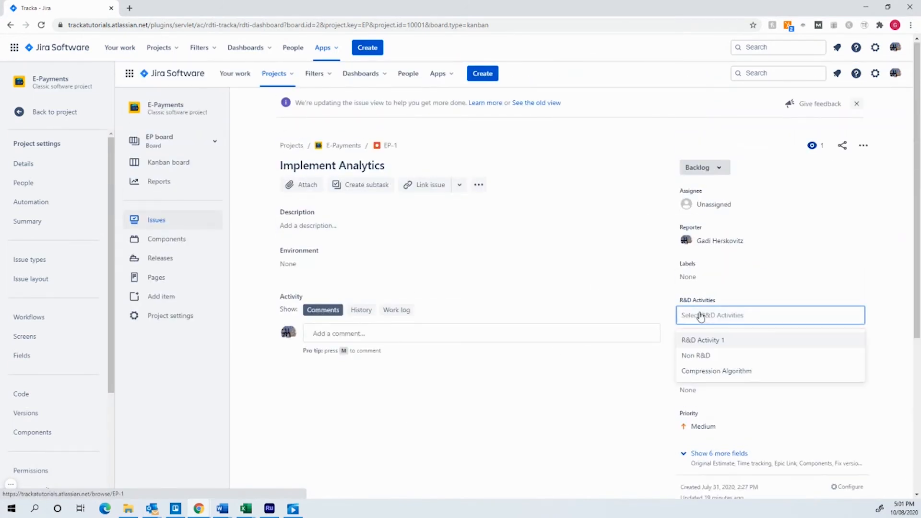
{"action": "left_click", "coordinate": [702, 371]}
Reload and review the project dashboard's per-activity counts, charts and issue list
{"action": "key", "text": "F5"}
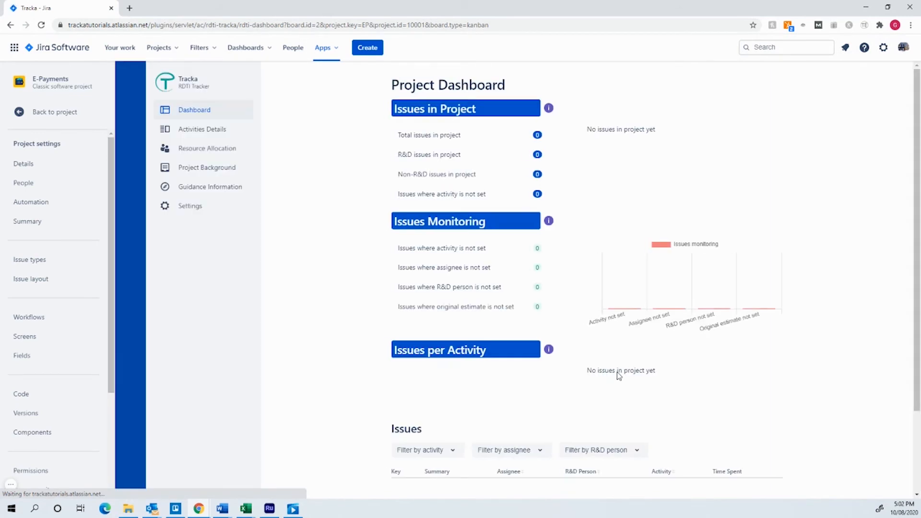
{"action": "mouse_move", "coordinate": [678, 194]}
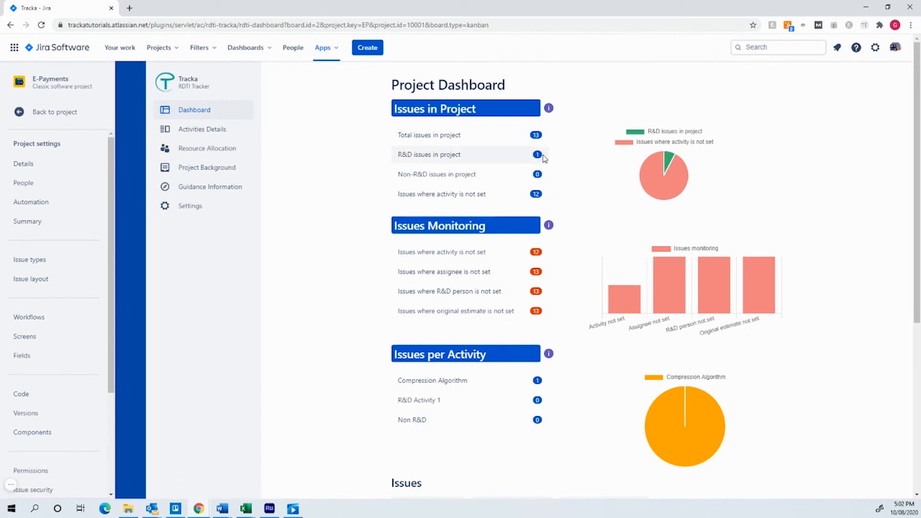
{"action": "mouse_move", "coordinate": [670, 161]}
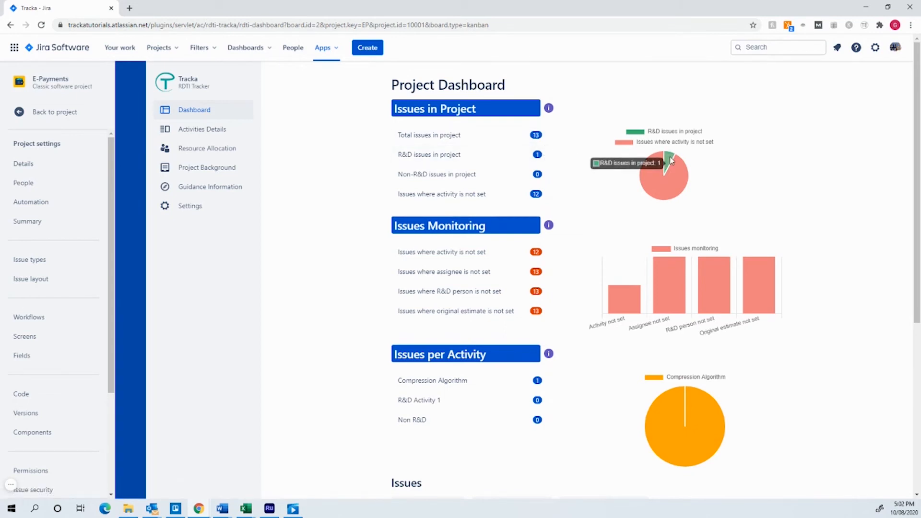
{"action": "scroll", "coordinate": [748, 163], "scroll_direction": "down", "scroll_amount": 3}
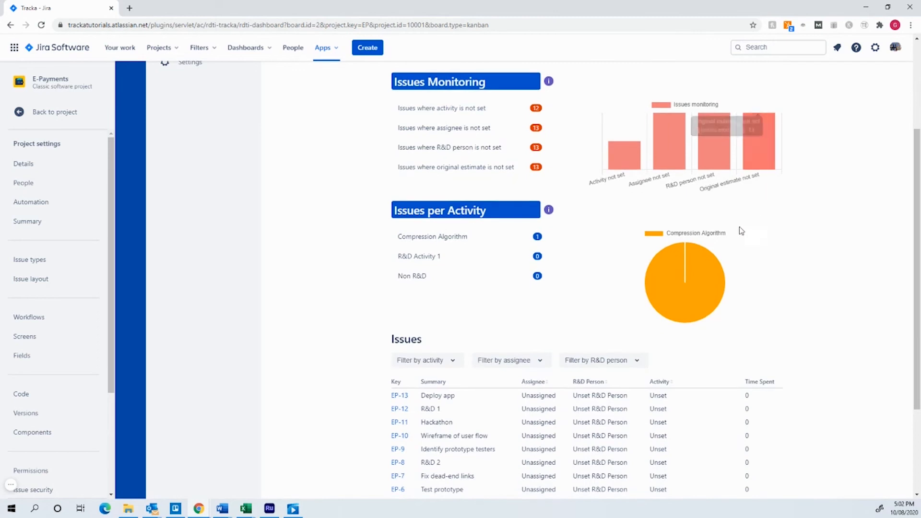
{"action": "mouse_move", "coordinate": [687, 272]}
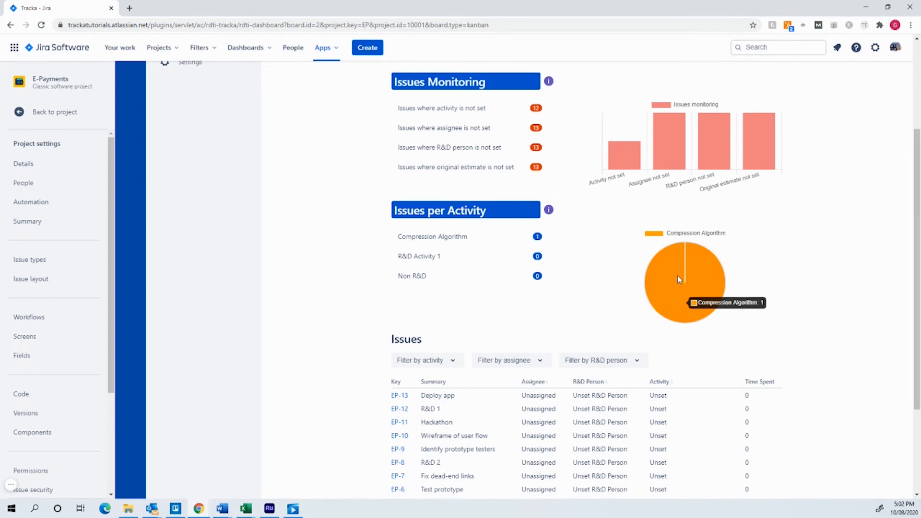
{"action": "scroll", "coordinate": [680, 254], "scroll_direction": "down", "scroll_amount": 3}
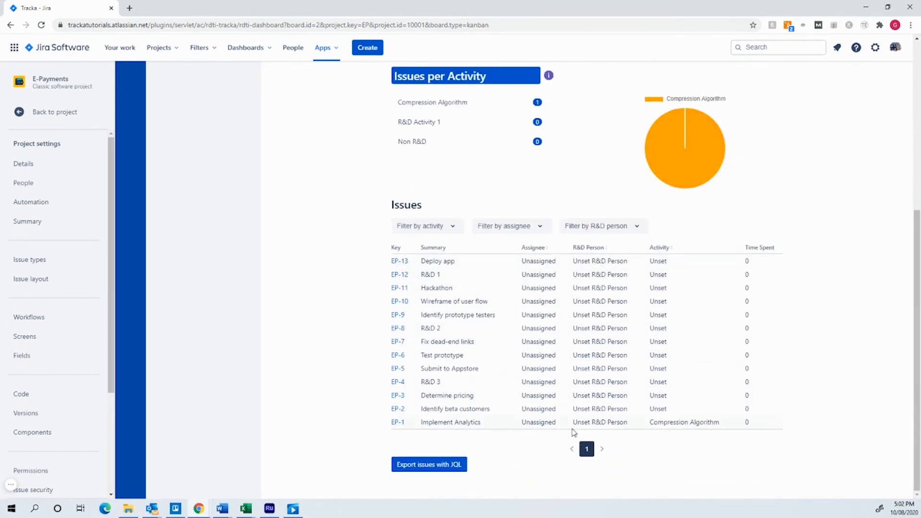
{"action": "scroll", "coordinate": [352, 371], "scroll_direction": "up", "scroll_amount": 6}
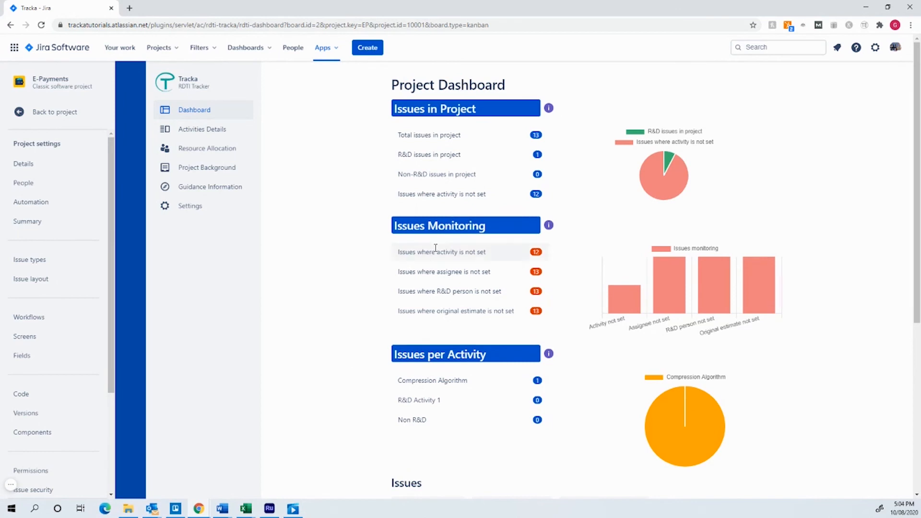
{"action": "scroll", "coordinate": [629, 267], "scroll_direction": "down", "scroll_amount": 5}
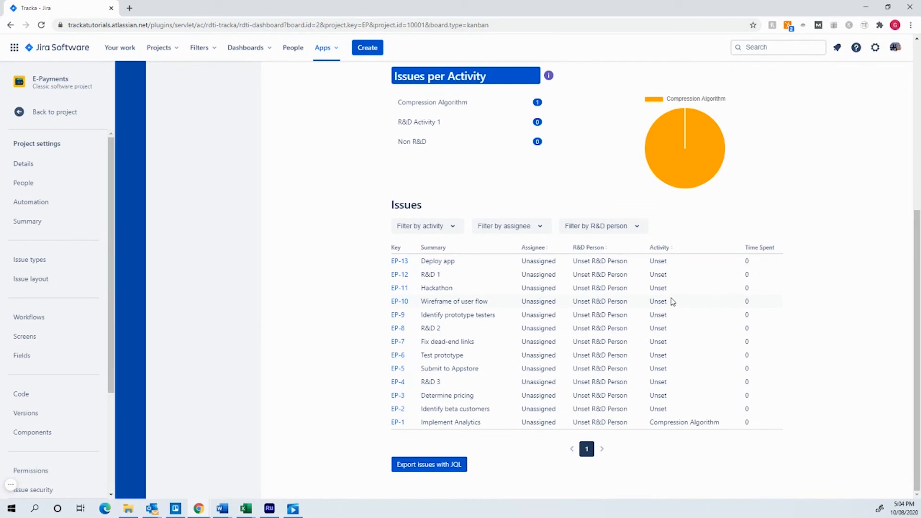
{"action": "scroll", "coordinate": [671, 300], "scroll_direction": "up", "scroll_amount": 5}
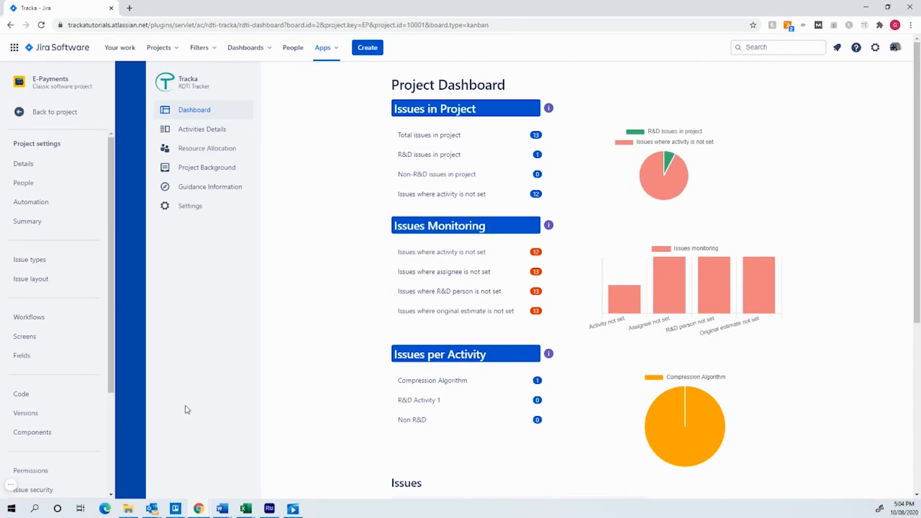
{"action": "left_click", "coordinate": [10, 485]}
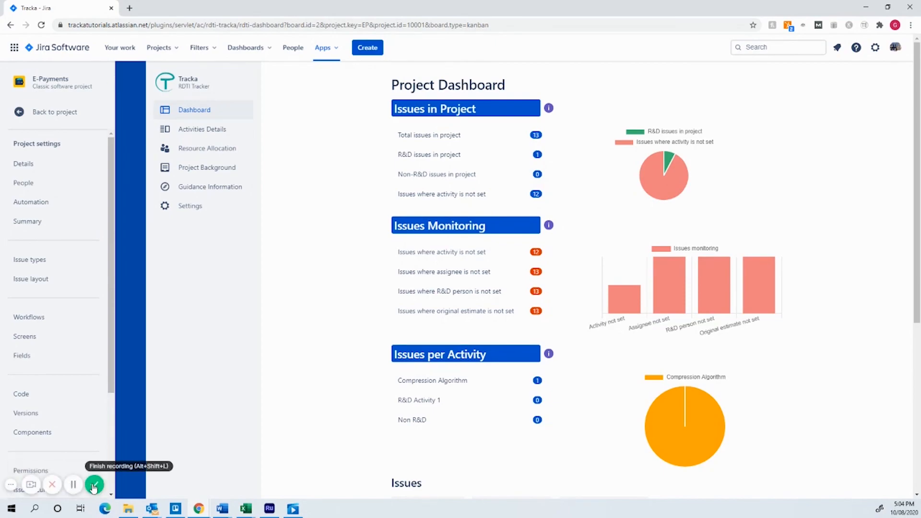